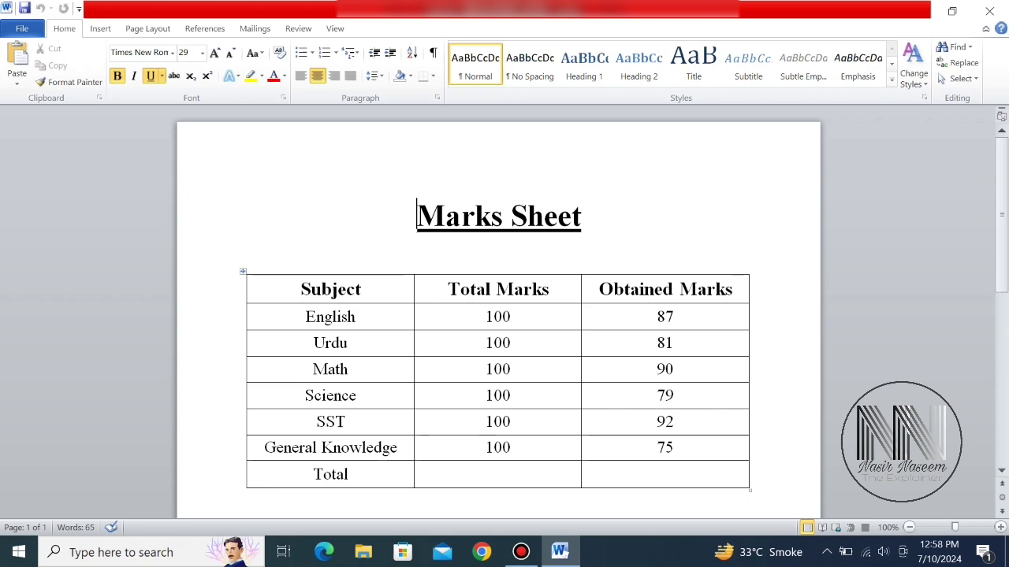
- Examine the Marks Sheet table and the student-wise marks table, including the empty total cells in each
left_click_drag(664, 475, 497, 447)
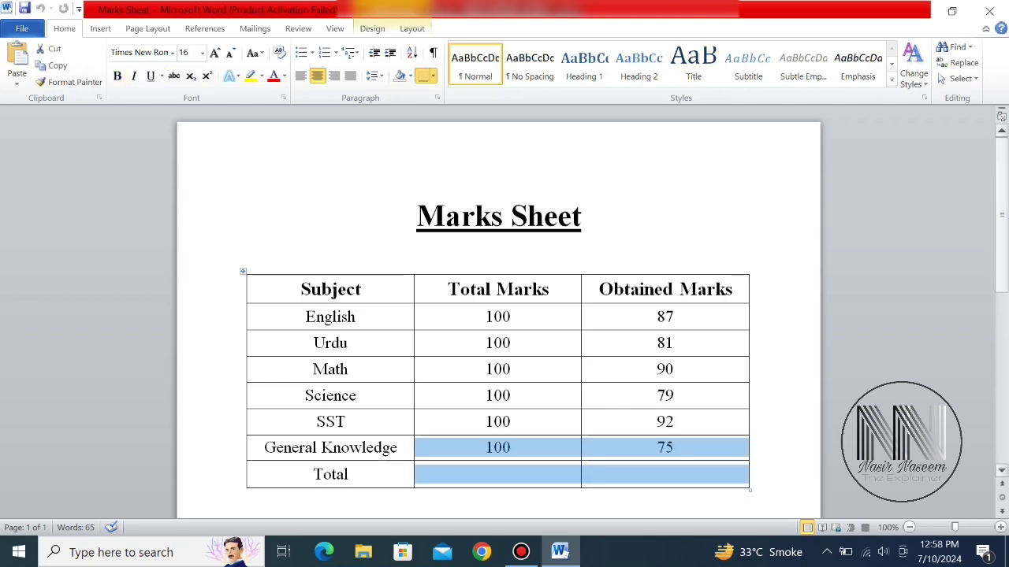
scroll(498, 315, "down", 5)
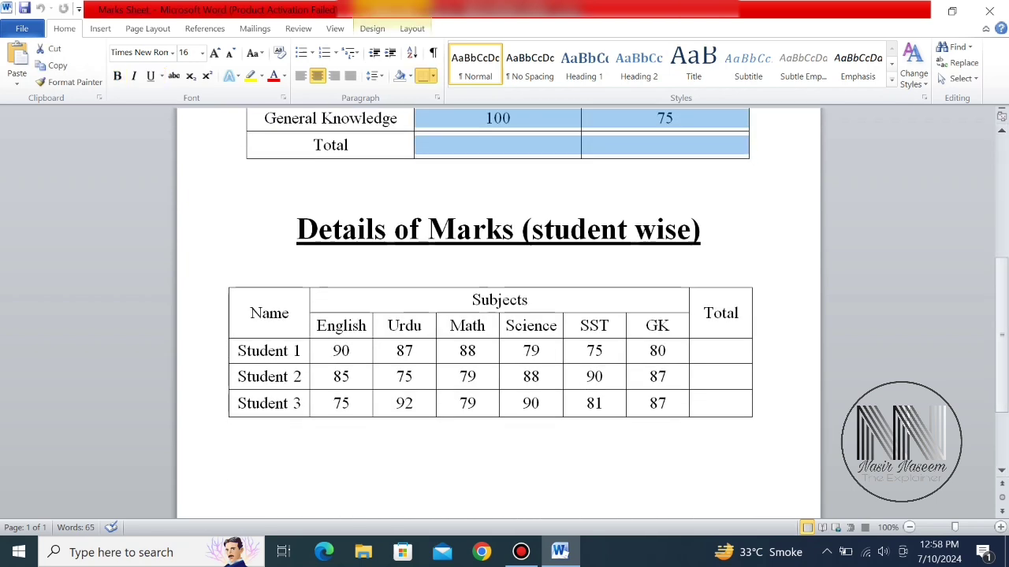
left_click(720, 350)
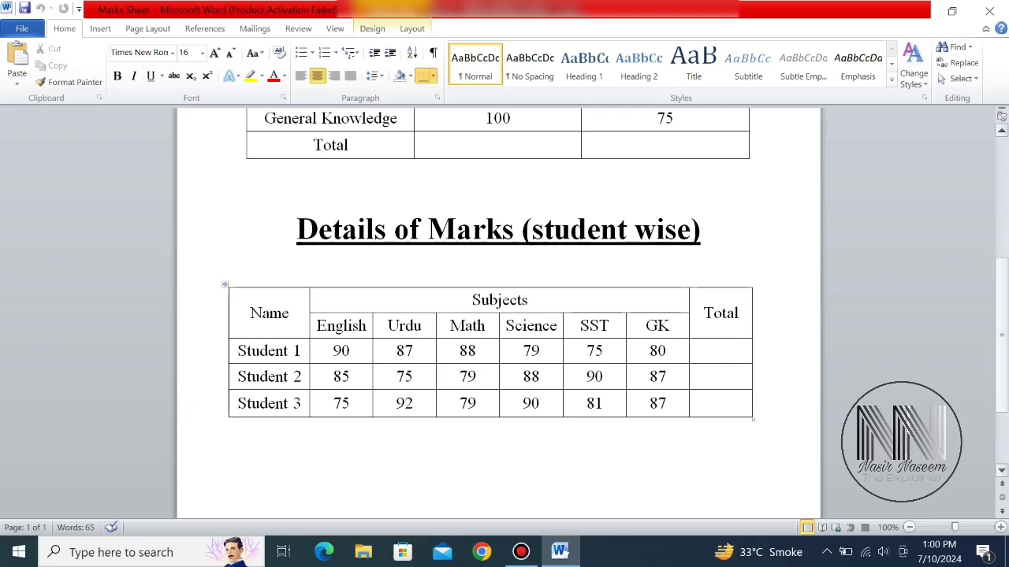
scroll(498, 315, "up", 5)
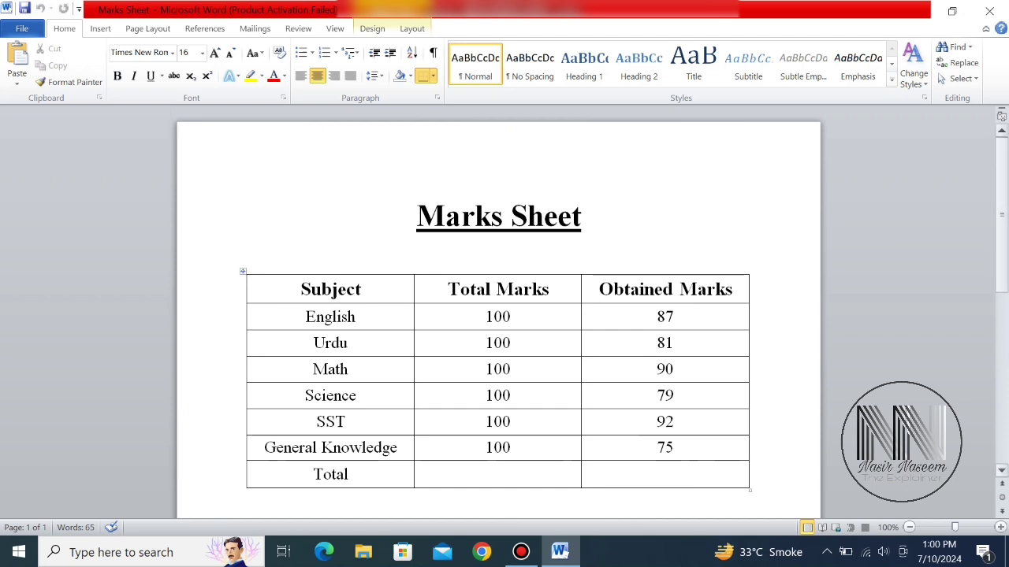
scroll(498, 316, "down", 3)
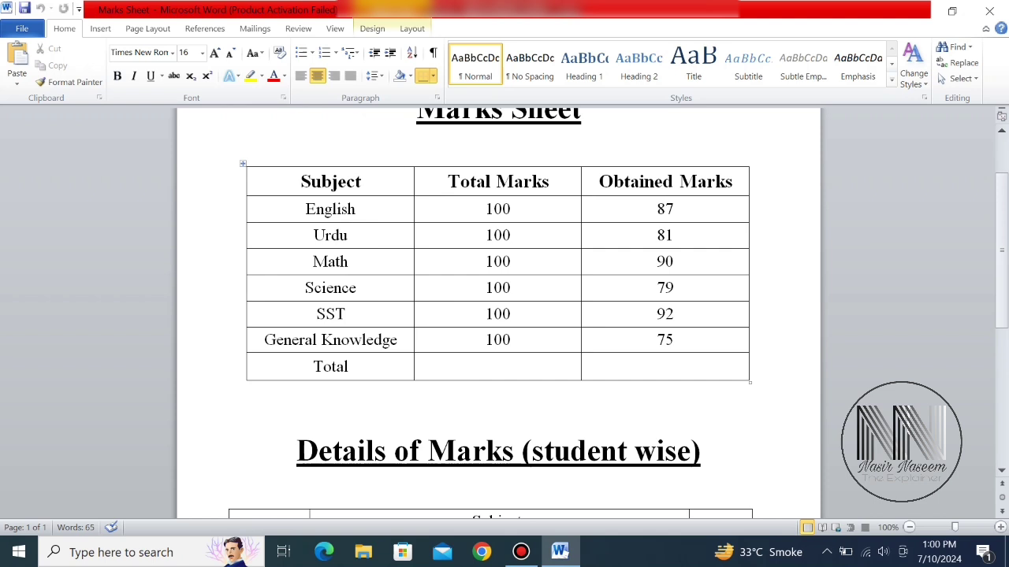
left_click_drag(498, 209, 664, 339)
left_click(498, 366)
scroll(498, 315, "down", 6)
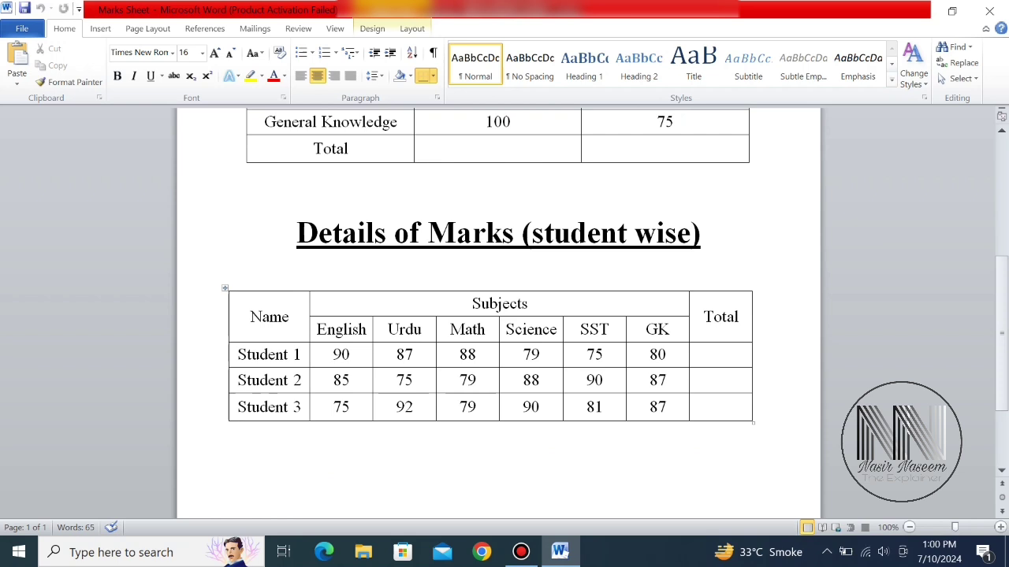
left_click(721, 355)
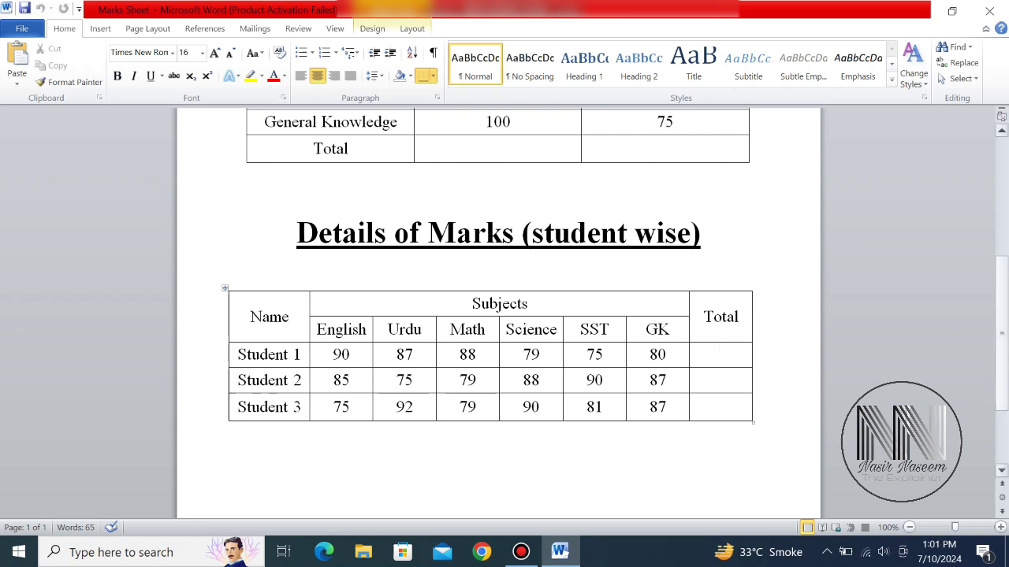
scroll(498, 315, "up", 2)
scroll(498, 316, "up", 2)
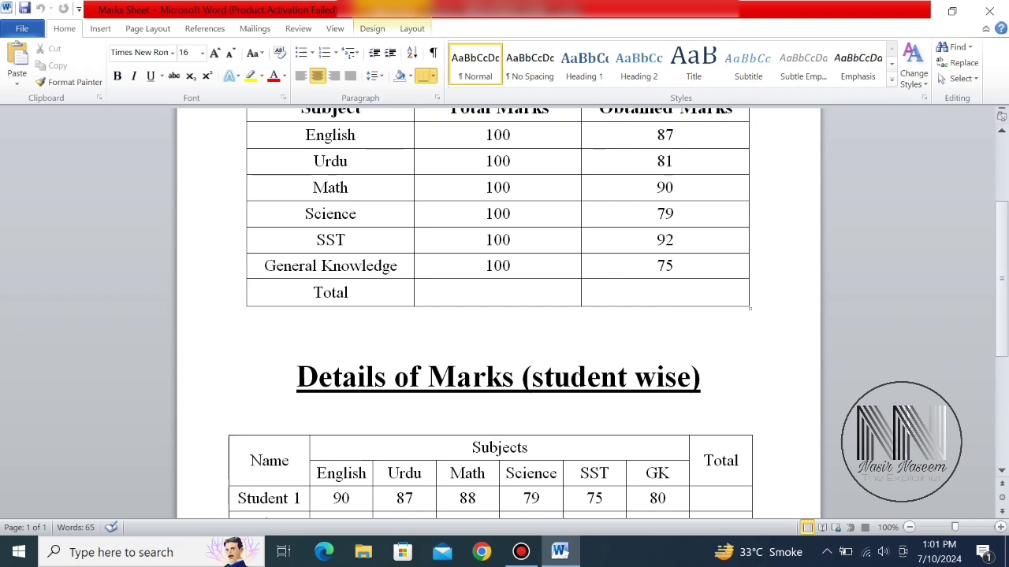
scroll(498, 315, "down", 4)
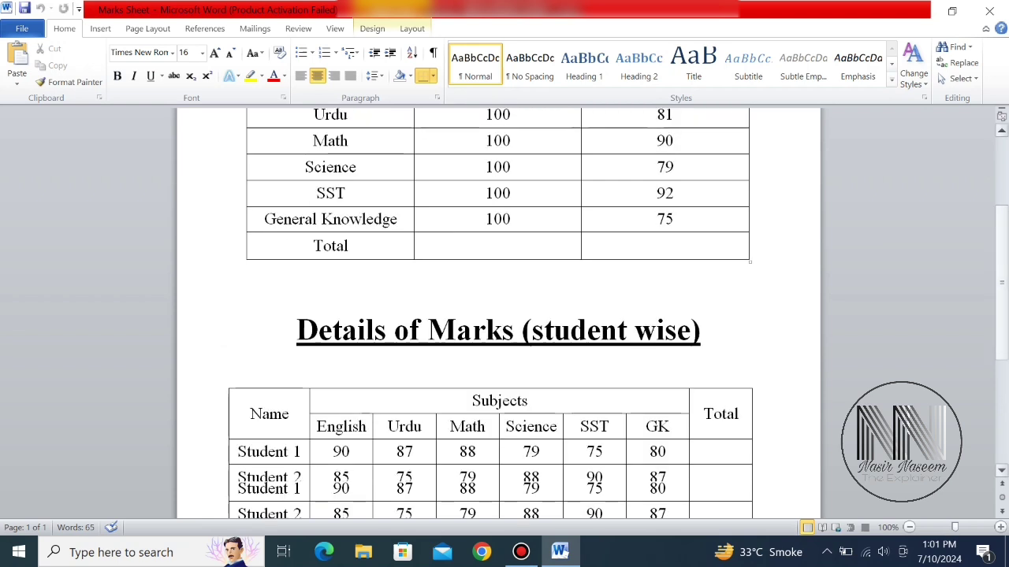
scroll(498, 315, "down", 1)
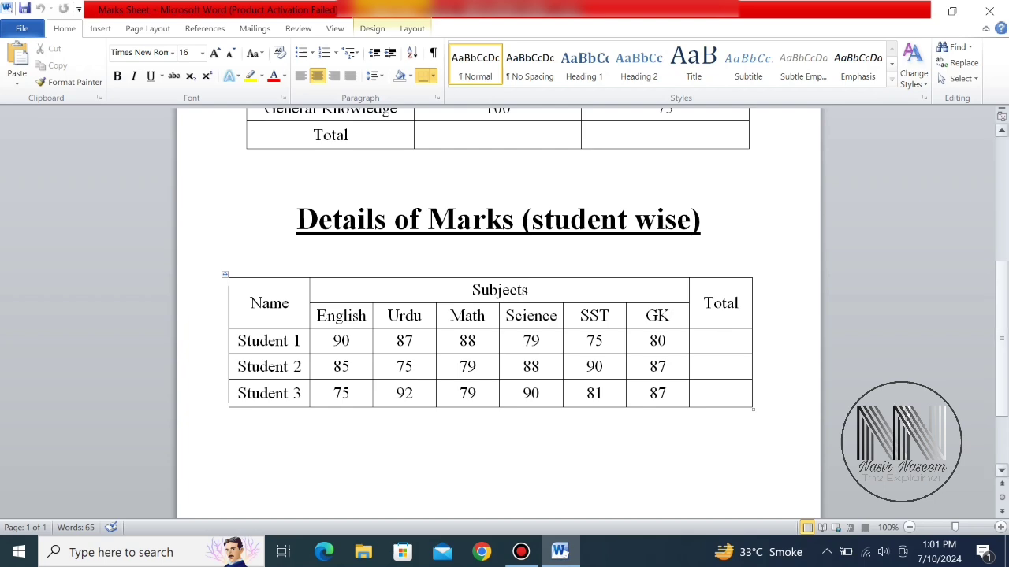
scroll(498, 315, "up", 6)
scroll(498, 315, "up", 1)
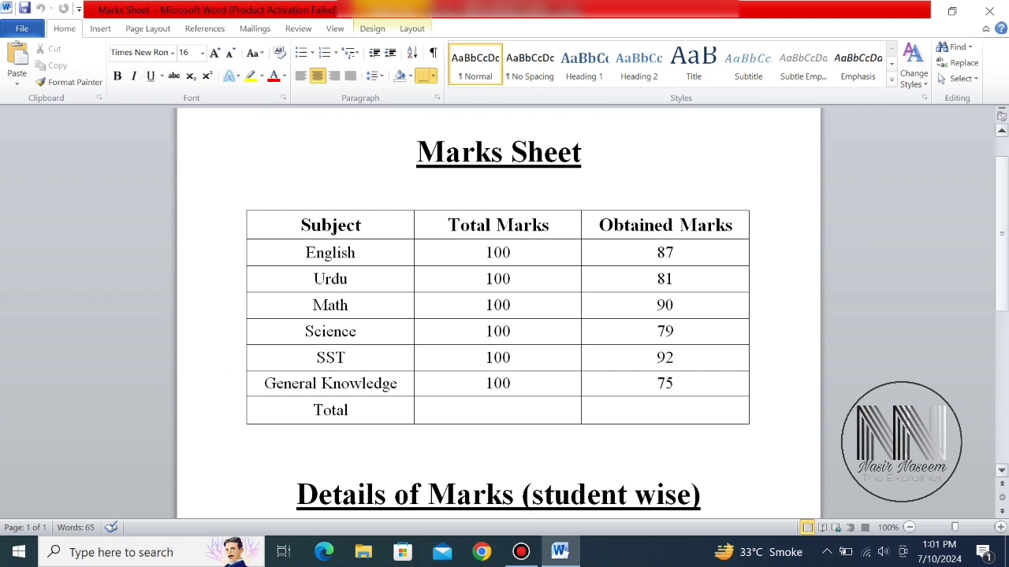
scroll(498, 315, "up", 1)
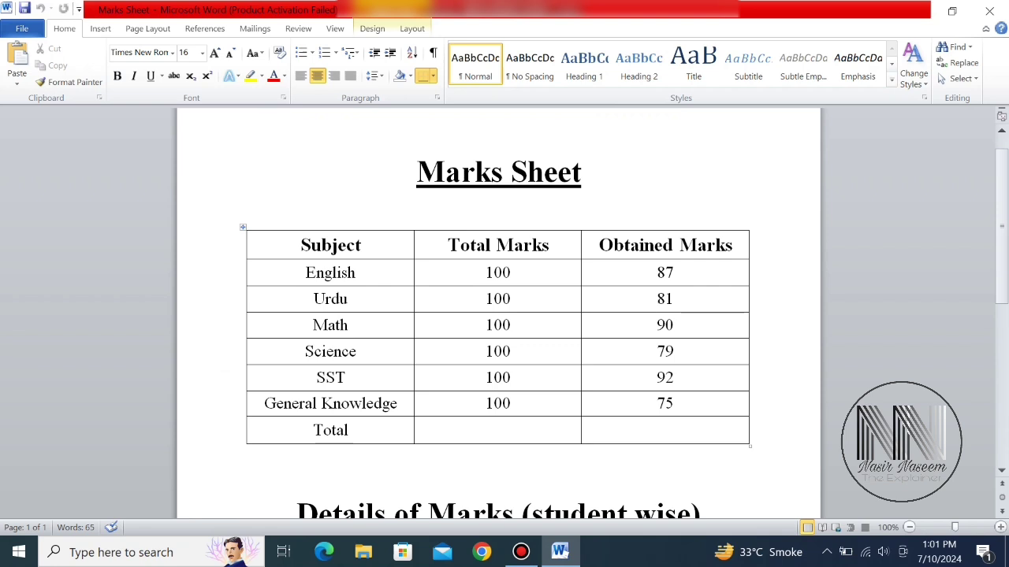
- Insert the formula =SUM(ABOVE) in the Total row of the Total Marks column
left_click_drag(497, 273, 497, 404)
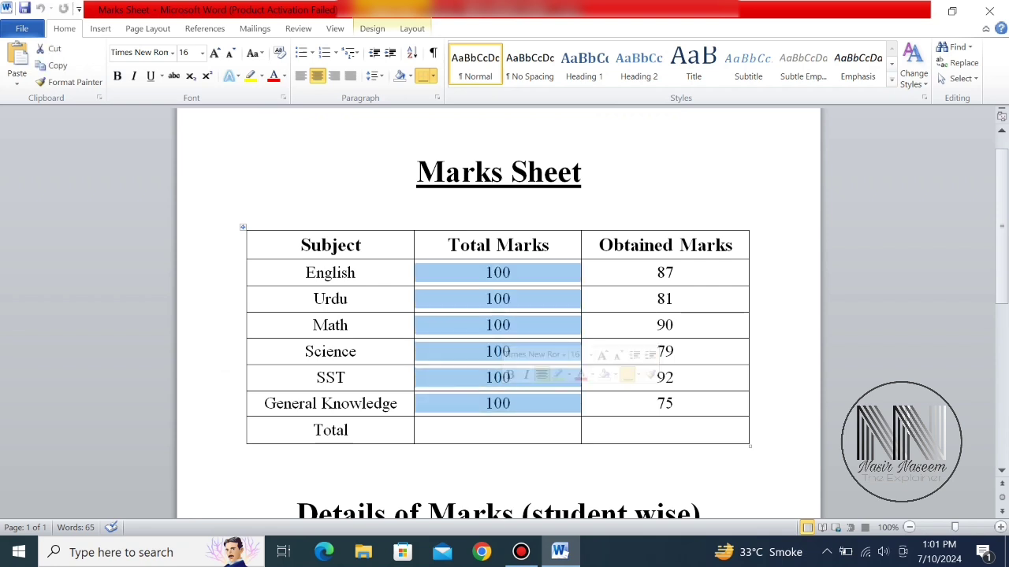
left_click_drag(656, 273, 673, 273)
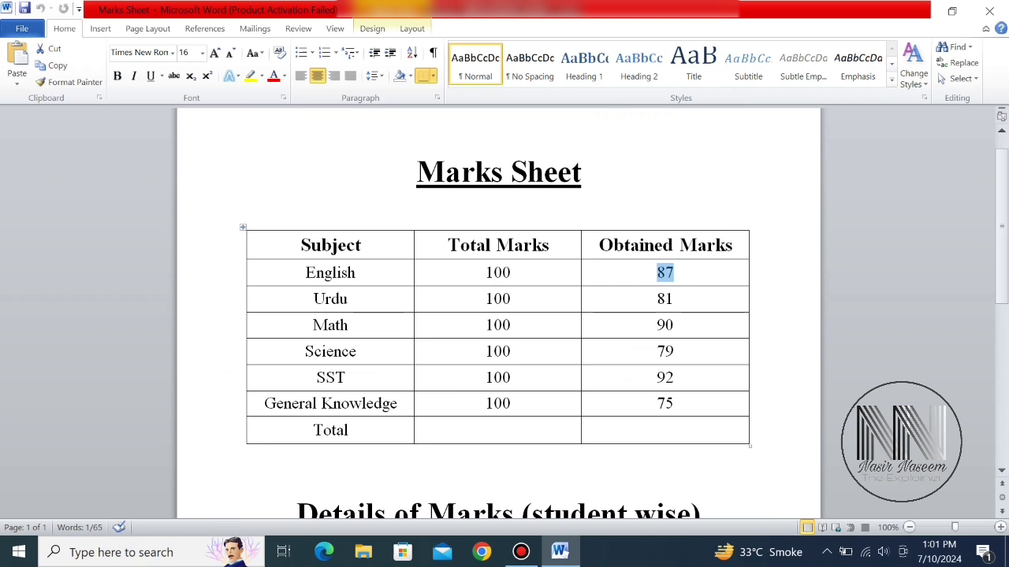
left_click(665, 430)
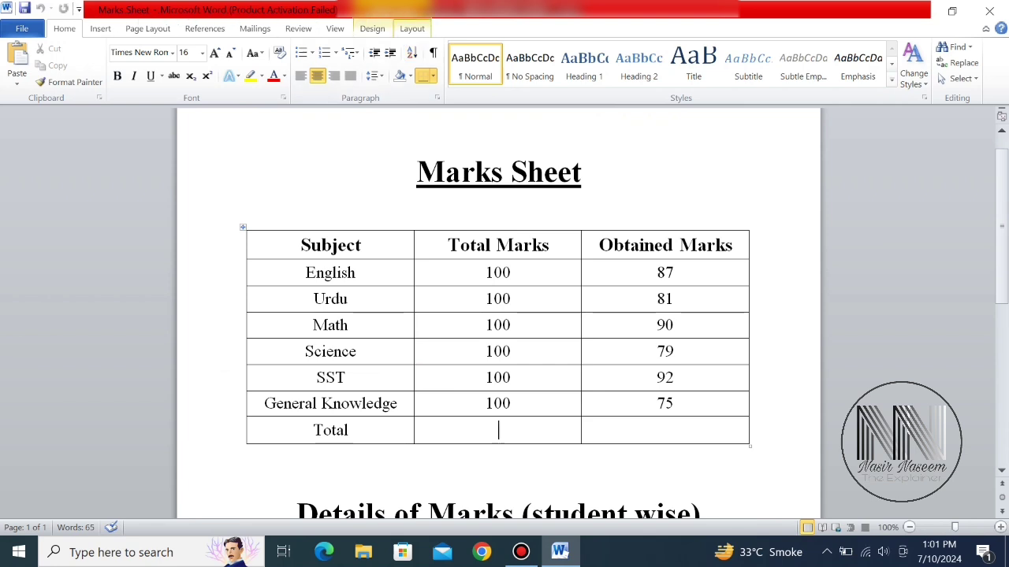
left_click(412, 29)
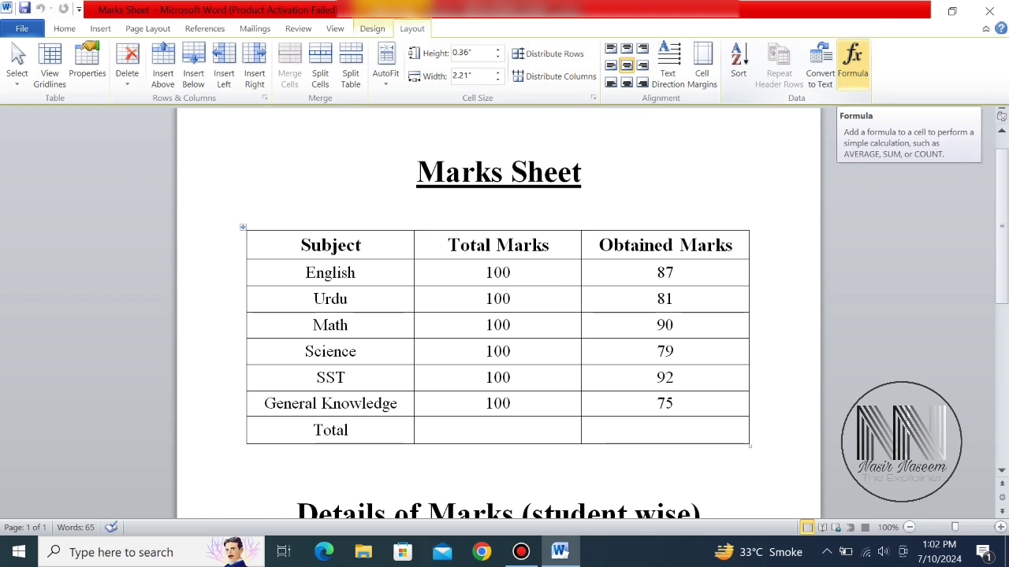
left_click(852, 63)
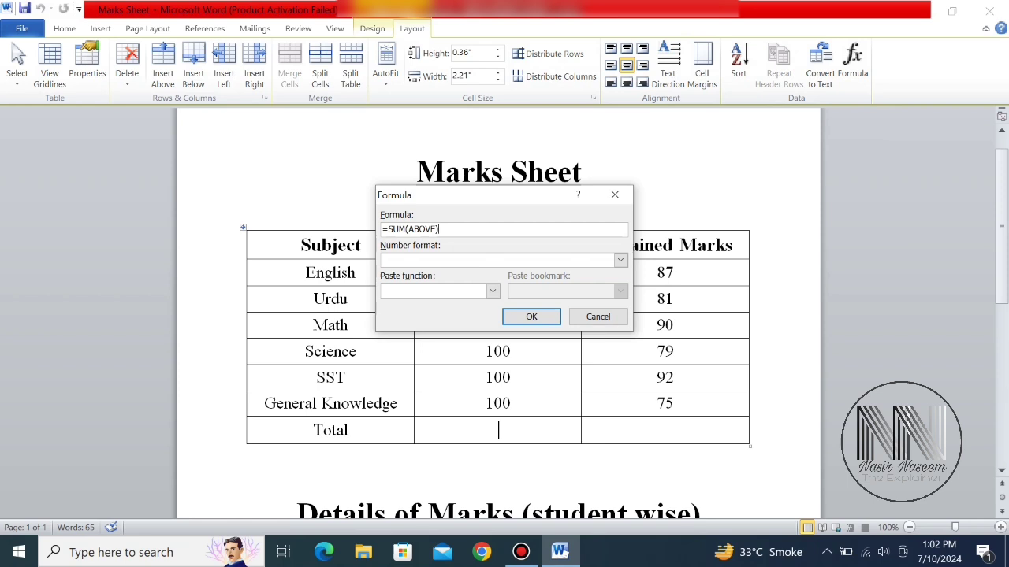
left_click_drag(439, 196, 604, 160)
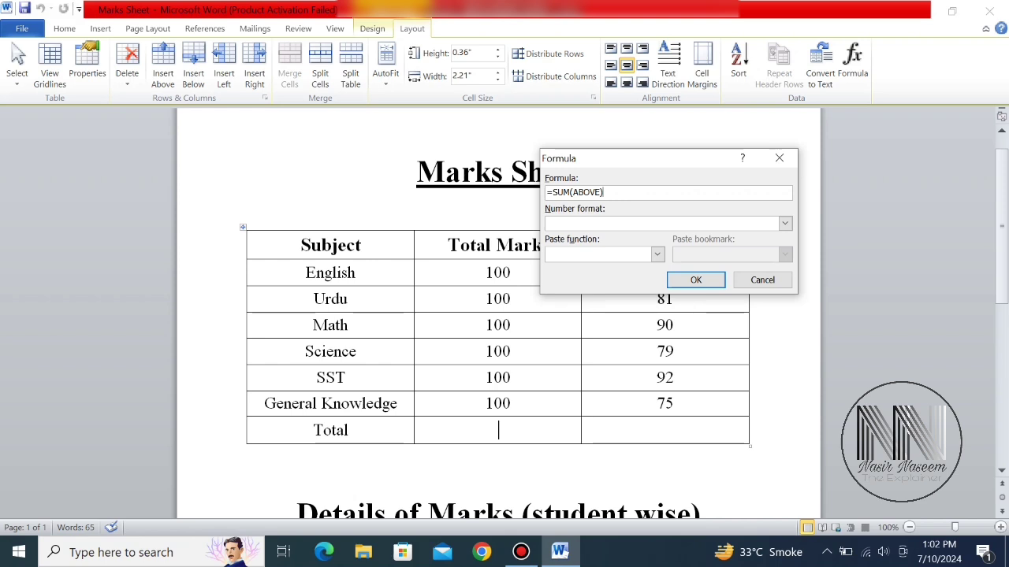
key("Return")
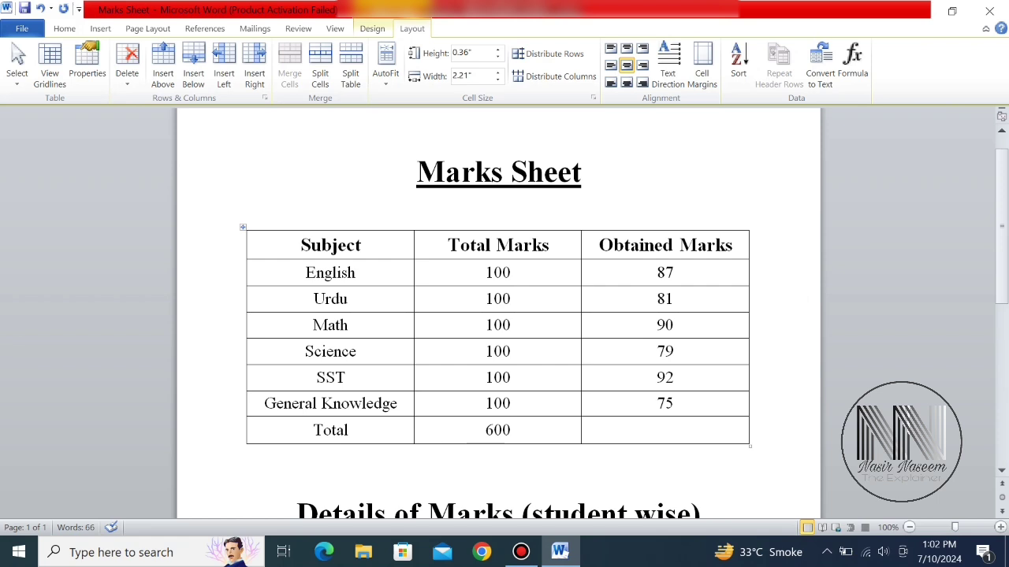
- Check the calculated total of the Total Marks column against the subject marks above it
double_click(495, 430)
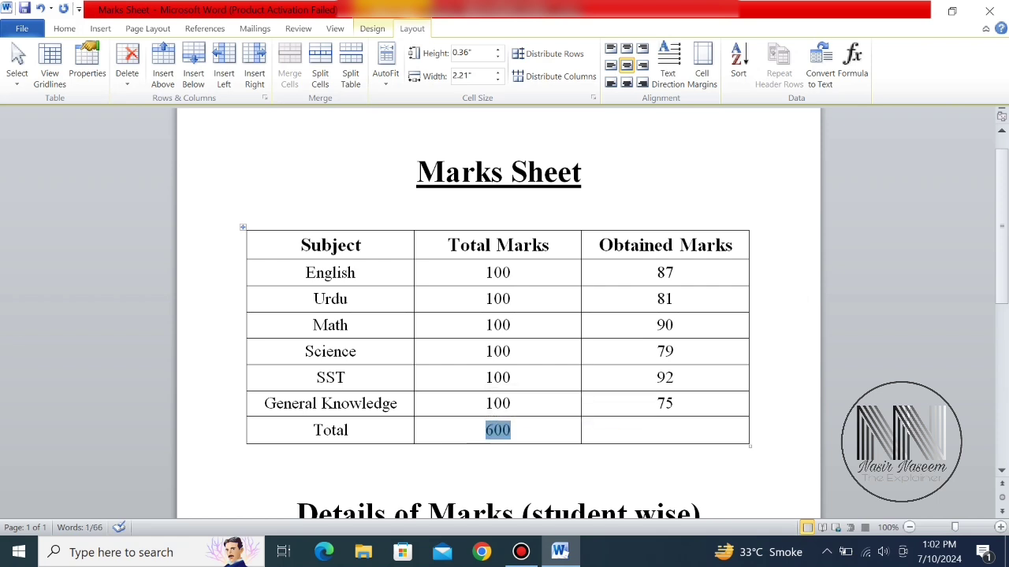
left_click(512, 273)
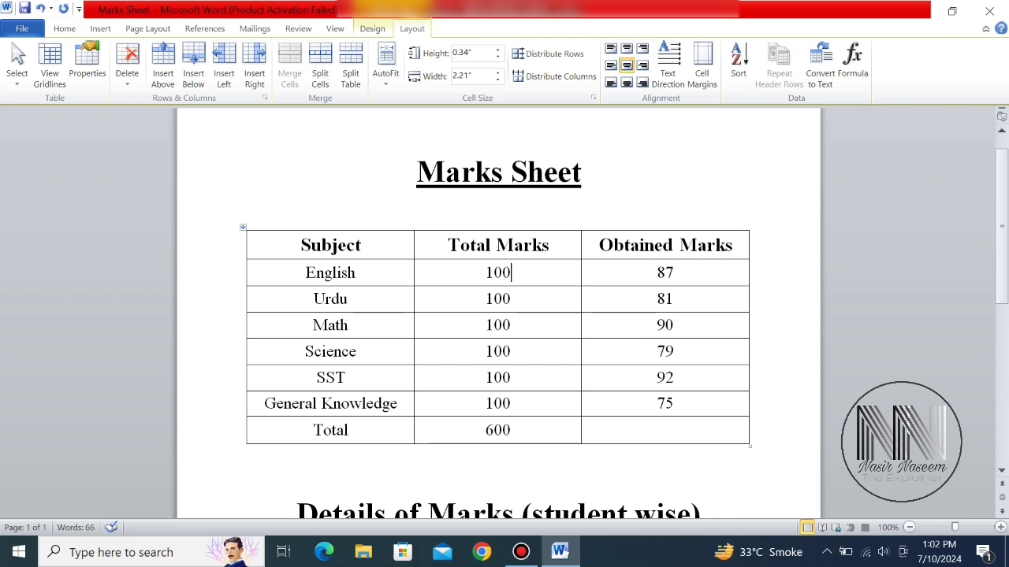
key("shift+Home")
key("shift+Down")
key("shift+Down")
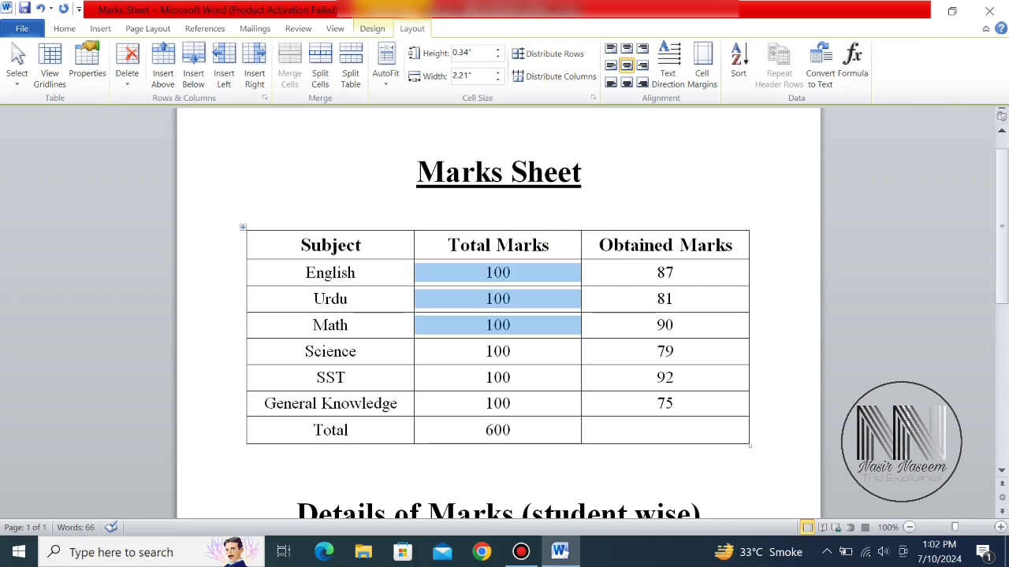
key("shift+Down")
key("shift+Down")
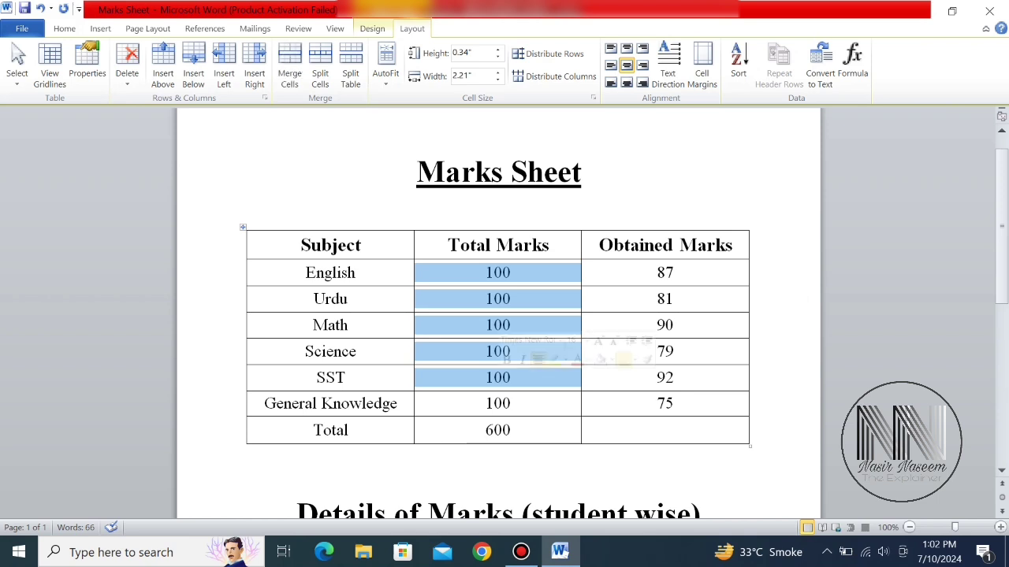
key("Down")
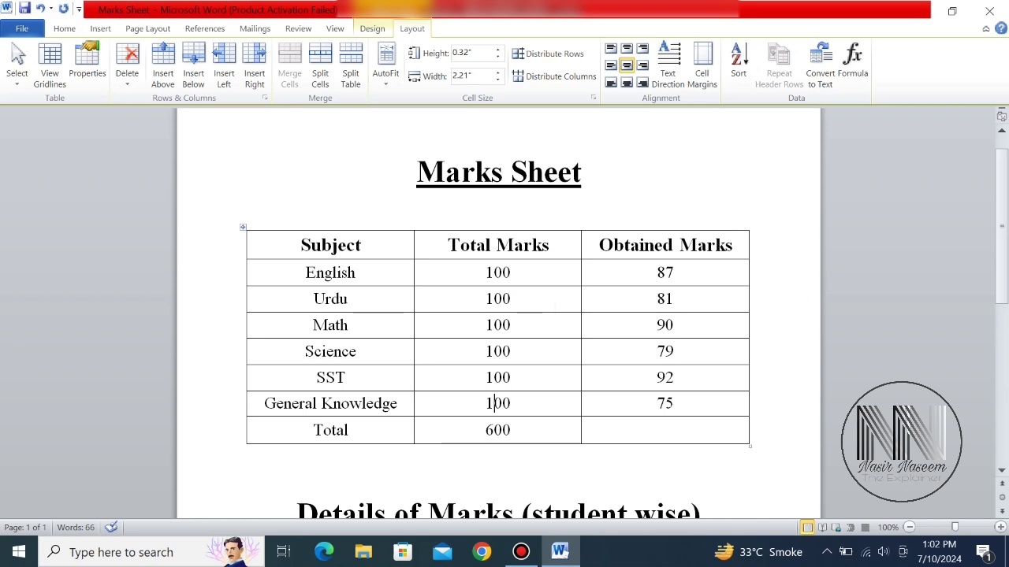
left_click(511, 430)
- Insert the formula =SUM(ABOVE) in the Total row of the Obtained Marks column and review both column totals
left_click(673, 273)
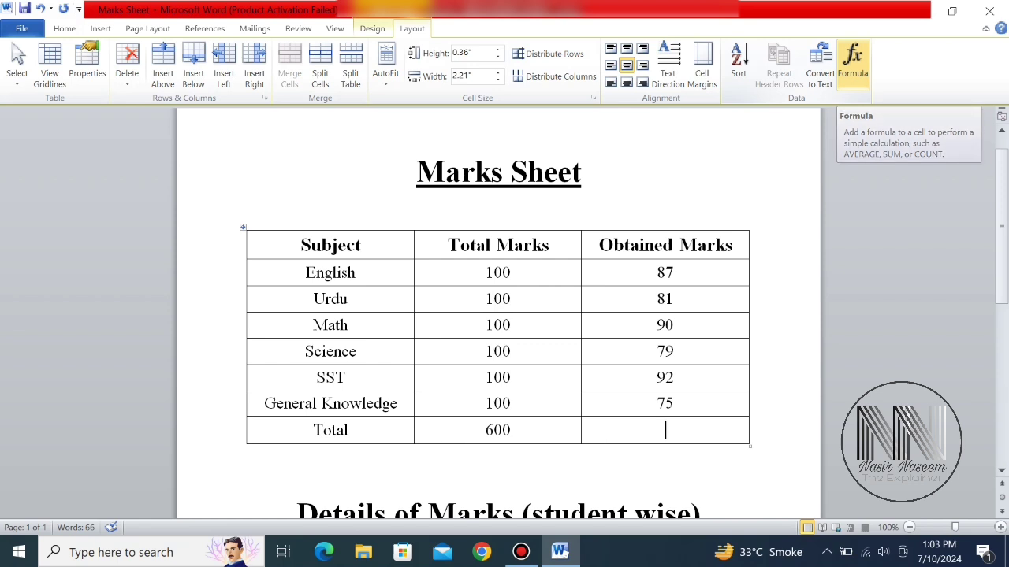
left_click(853, 63)
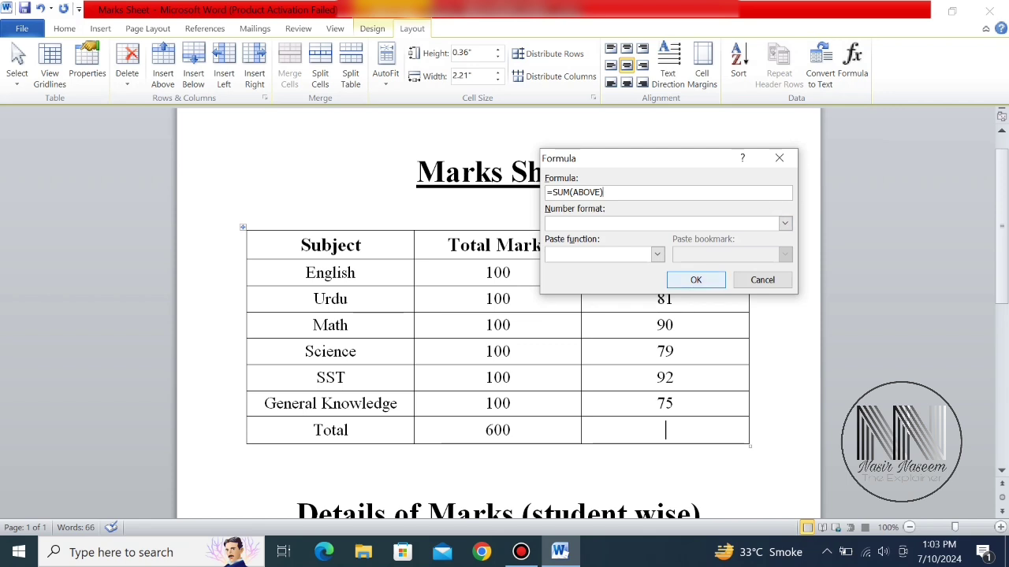
key("Return")
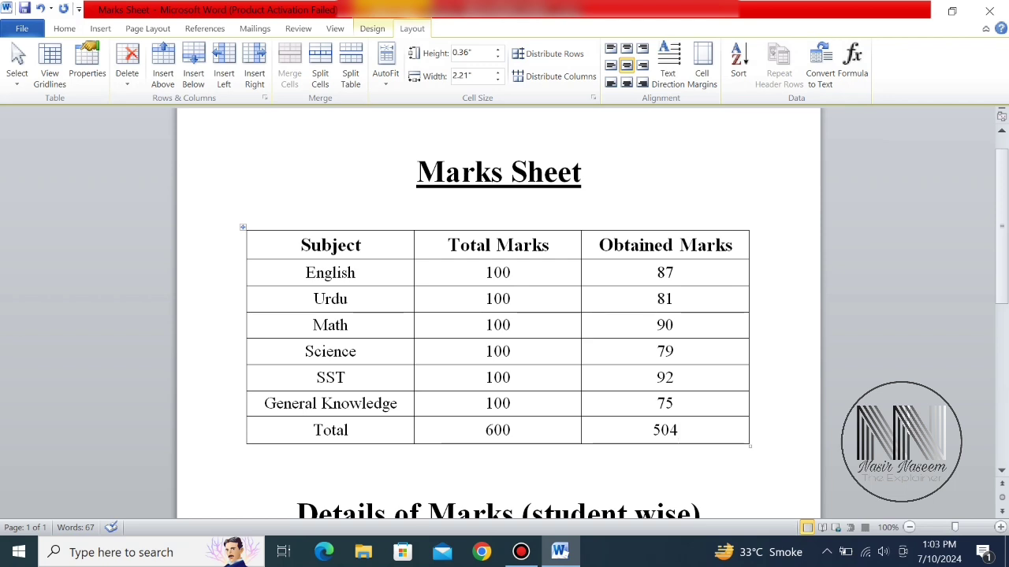
double_click(497, 429)
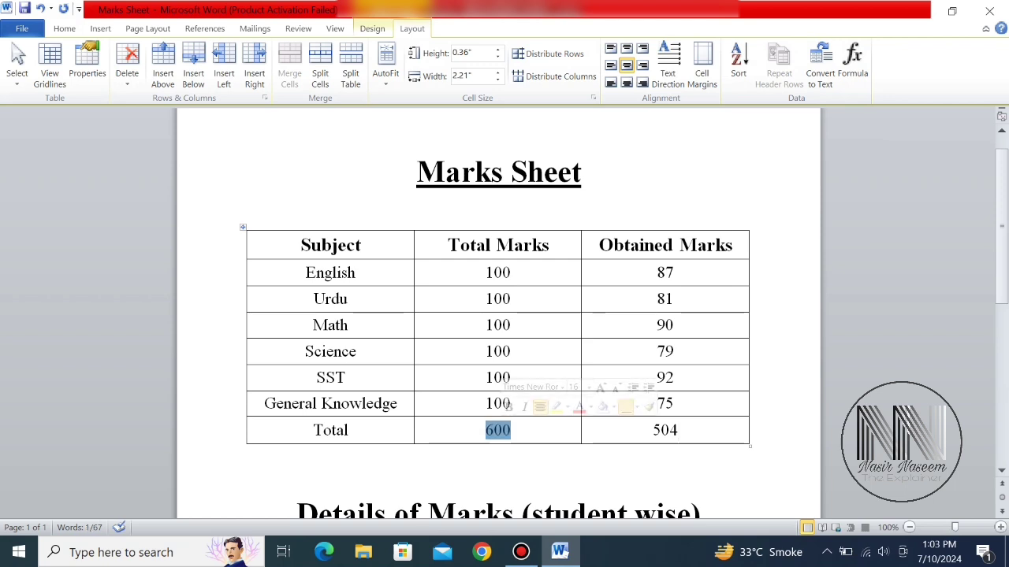
double_click(664, 430)
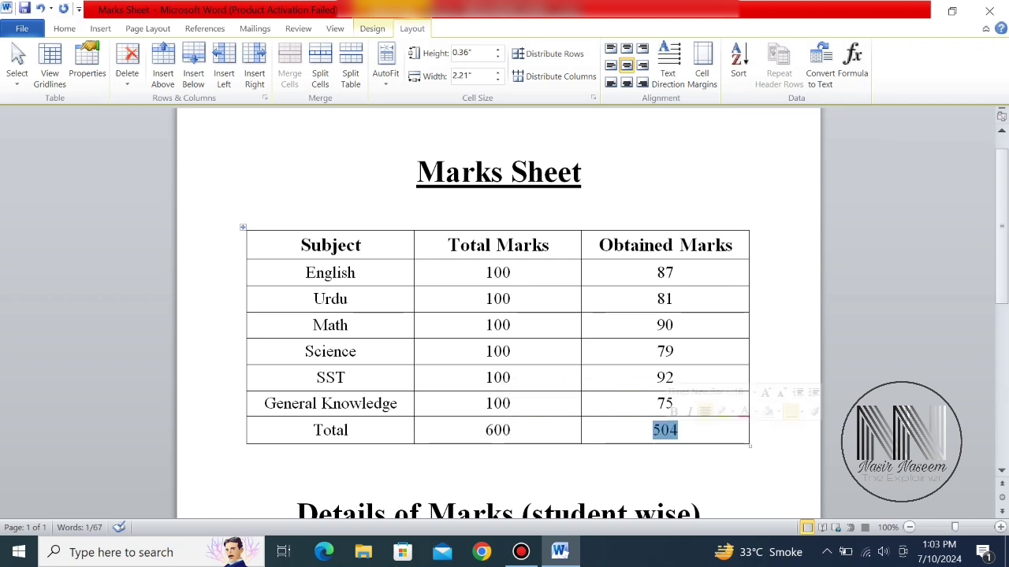
left_click(679, 430)
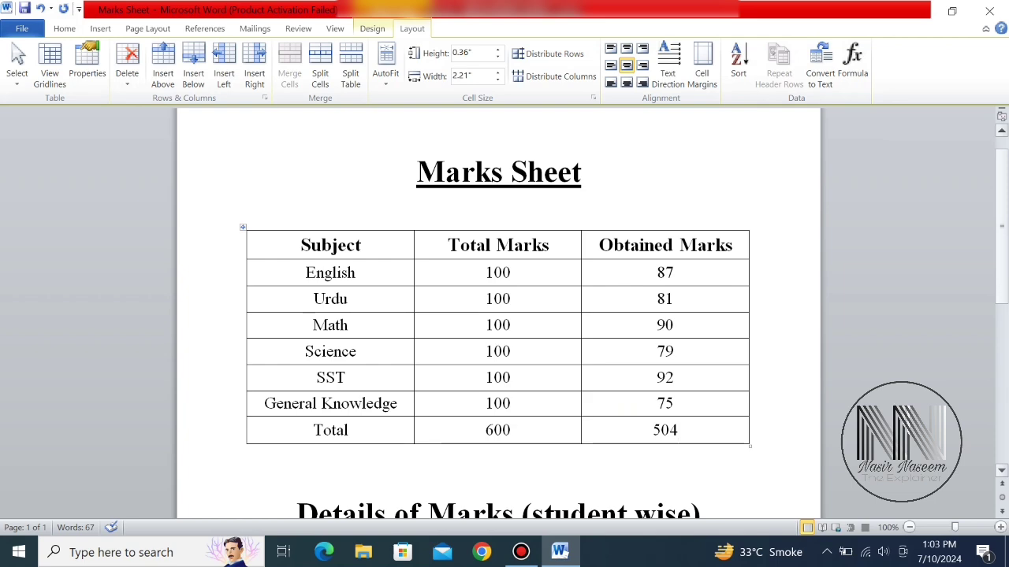
- In the student-wise table, insert a formula in Student 1's Total cell and =SUM(LEFT) in Student 2's Total cell
scroll(498, 315, "down", 6)
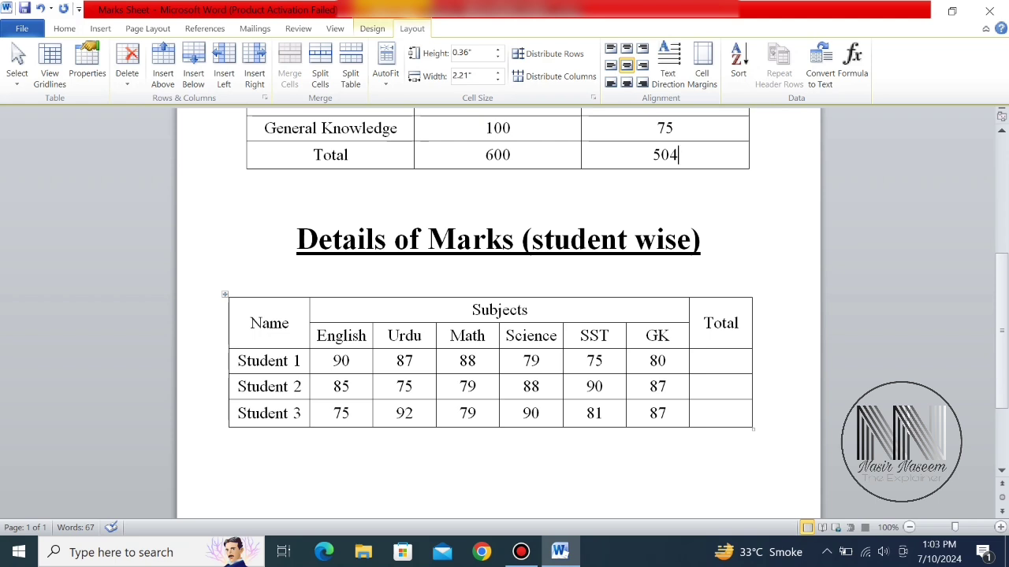
left_click(721, 361)
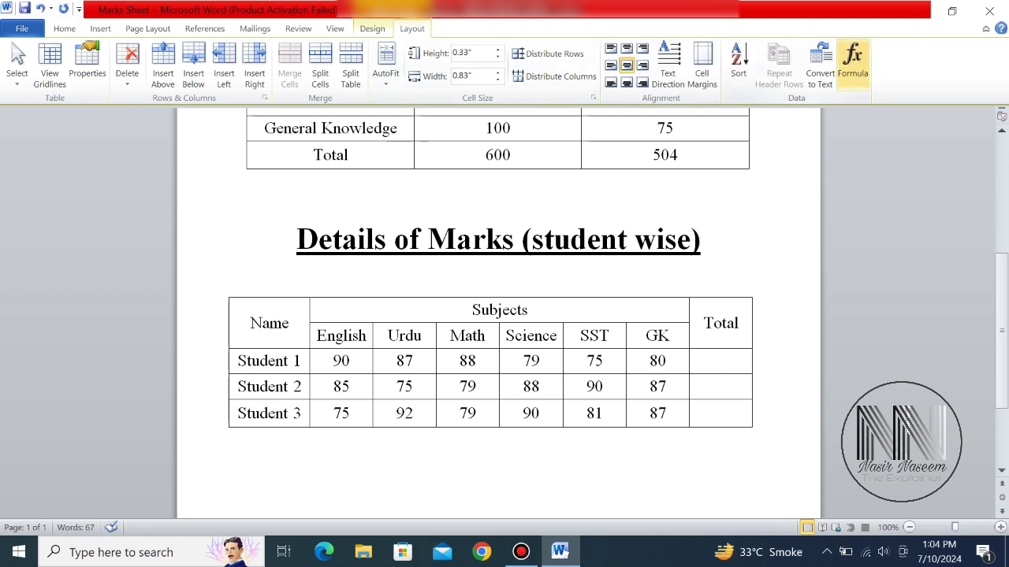
left_click(853, 63)
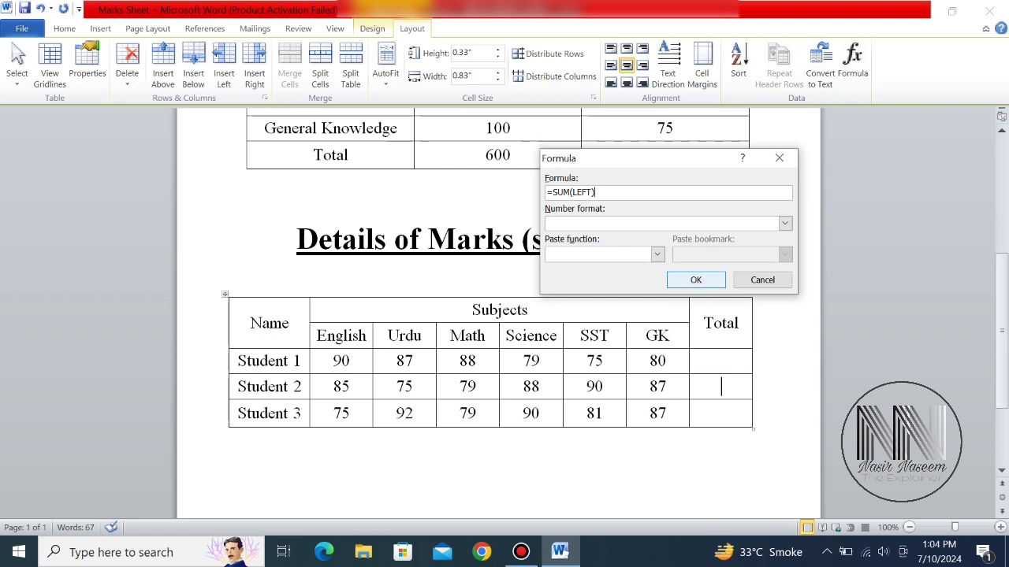
left_click(695, 280)
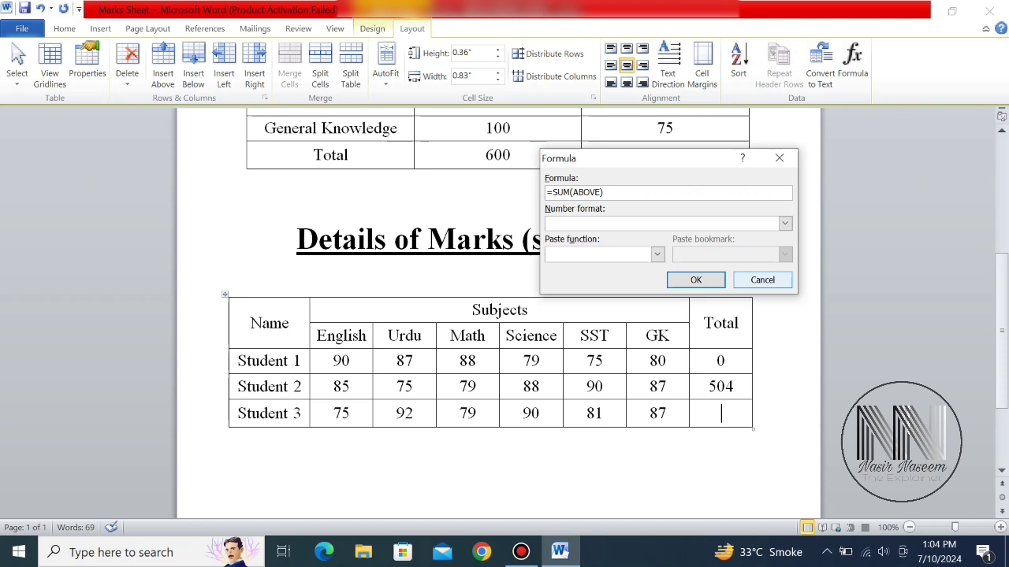
left_click(762, 280)
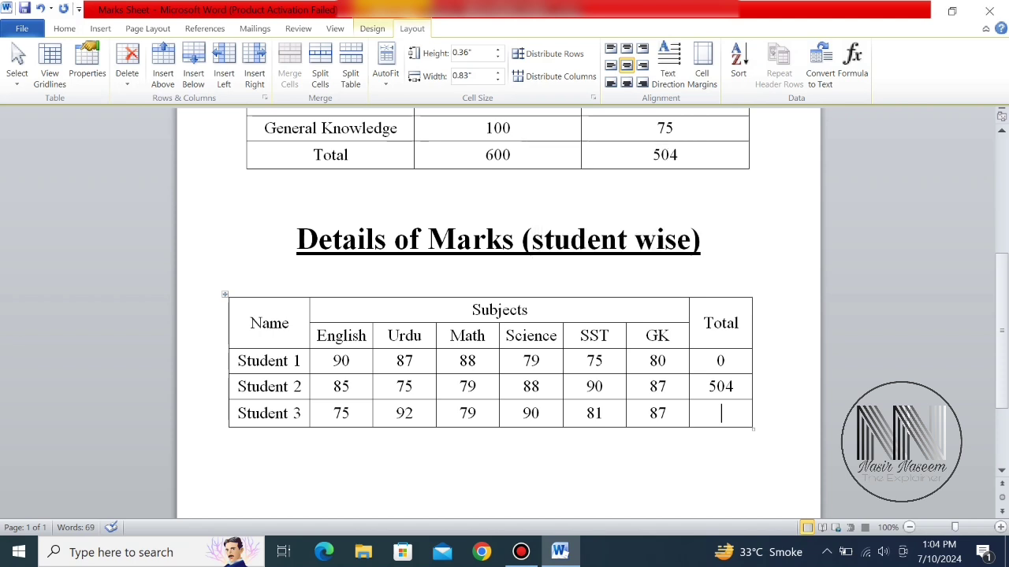
- Insert the formula =SUM(LEFT) in Student 3's Total cell of the student-wise table
key("alt+j")
key("l")
key("u")
key("l")
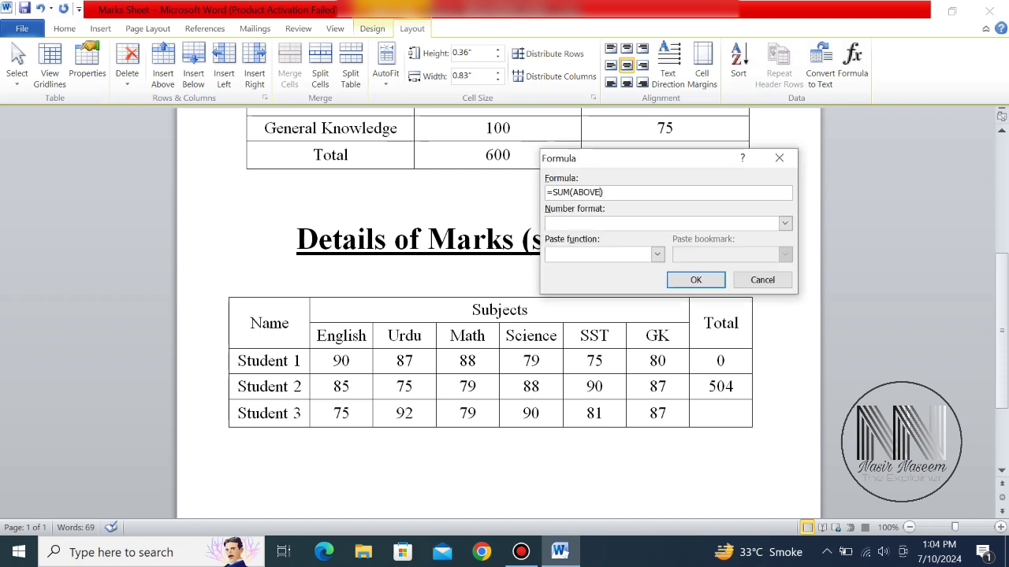
key("BackSpace")
key("BackSpace")
key("BackSpace")
key("BackSpace")
key("BackSpace")
key("BackSpace")
type("LEFT")
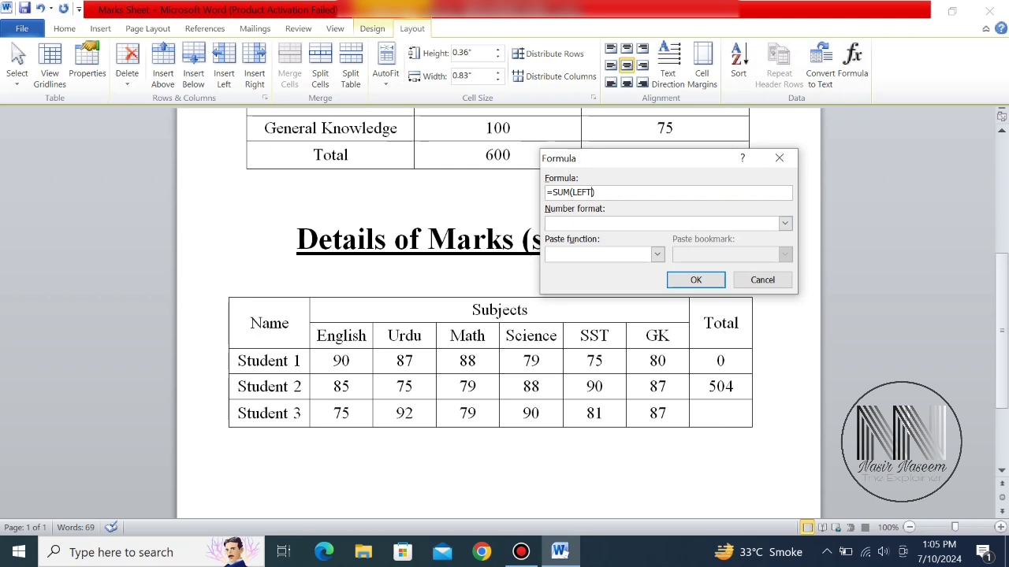
key("Return")
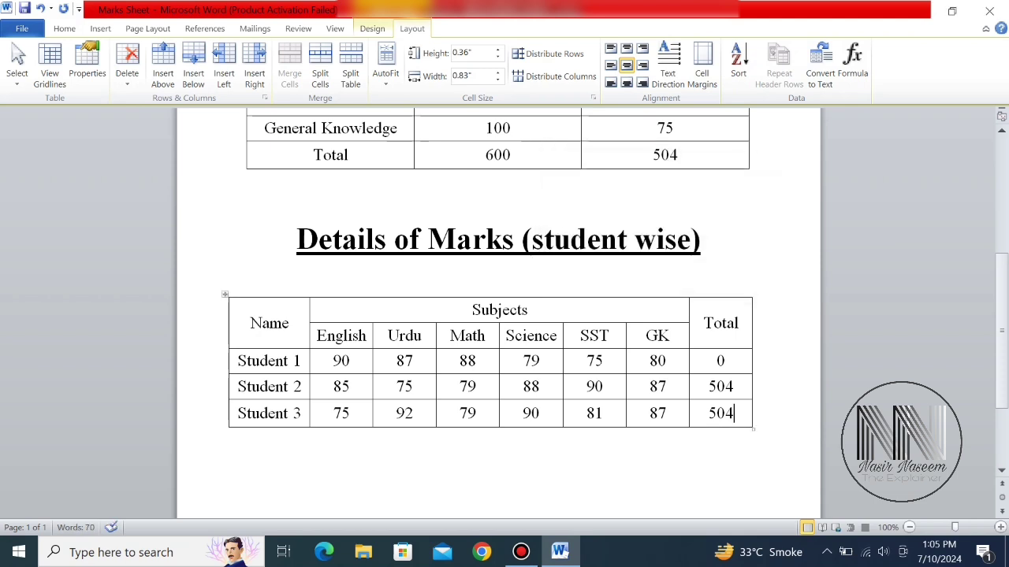
- Recalculate the formula in Student 1's Total cell and change Student 3's Math mark to 84
double_click(720, 361)
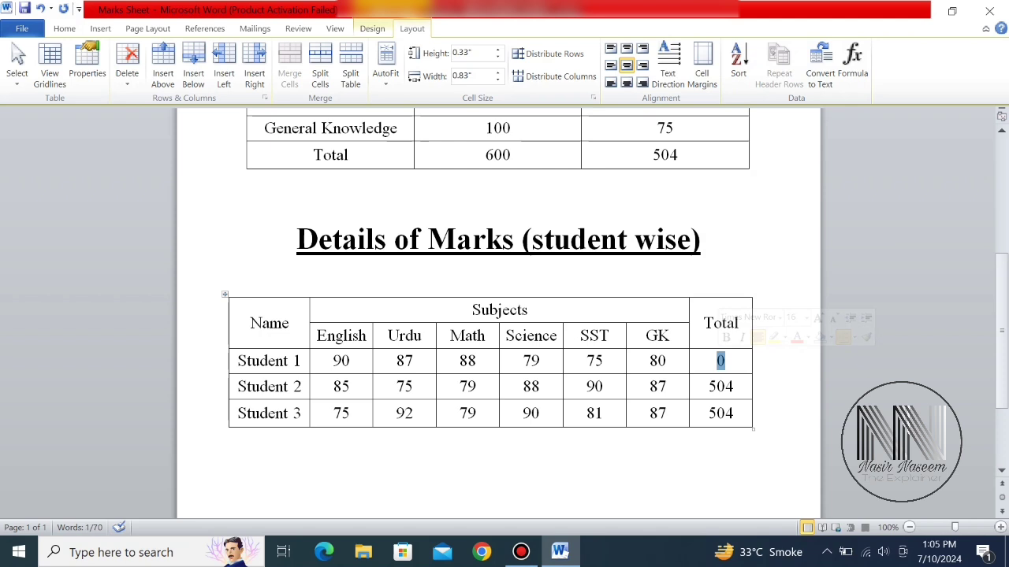
key("F9")
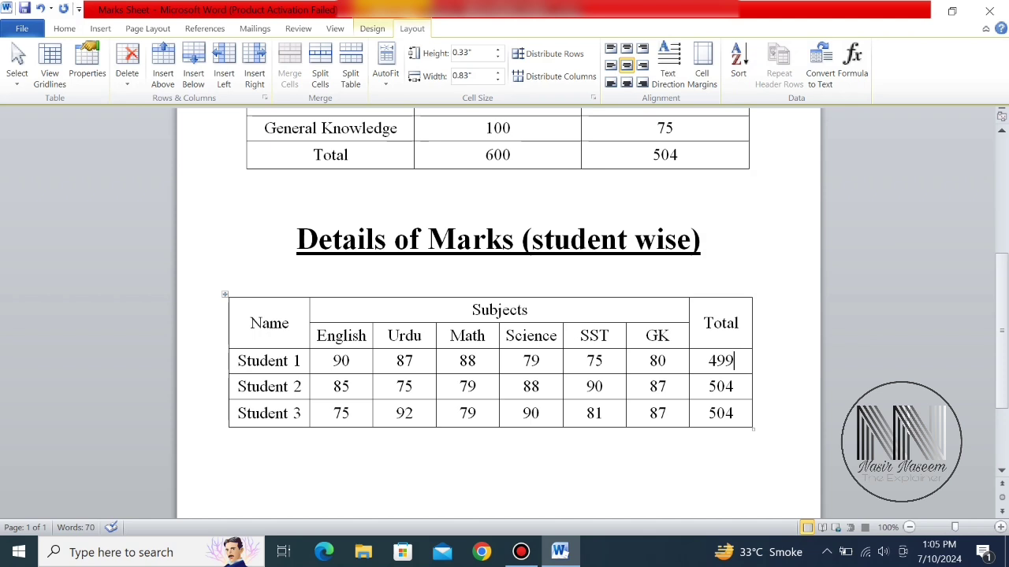
double_click(466, 413)
type("84")
- Delete the outdated result in Student 3's Total cell and insert the formula =SUM(LEFT) there again
double_click(720, 413)
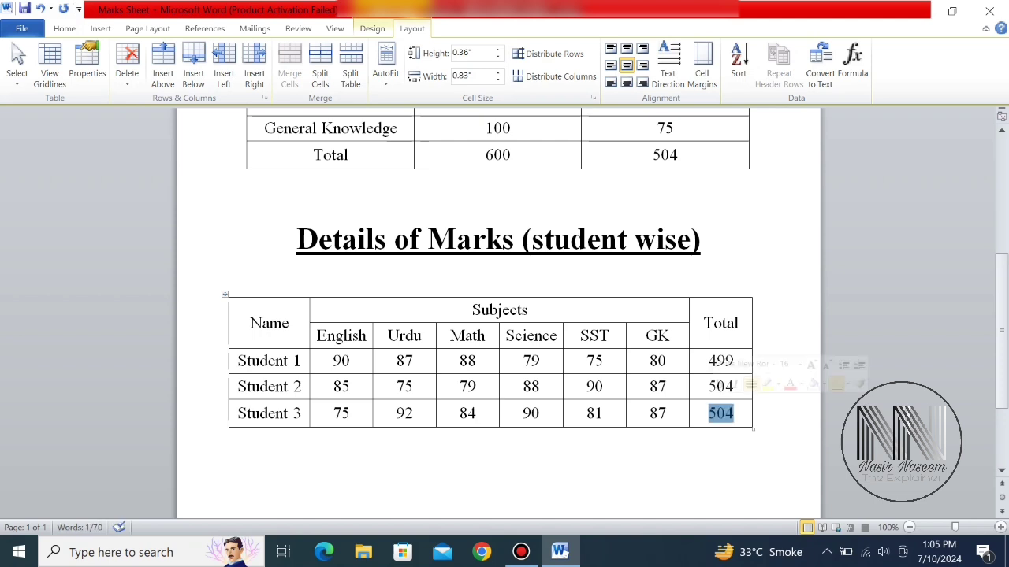
key("Delete")
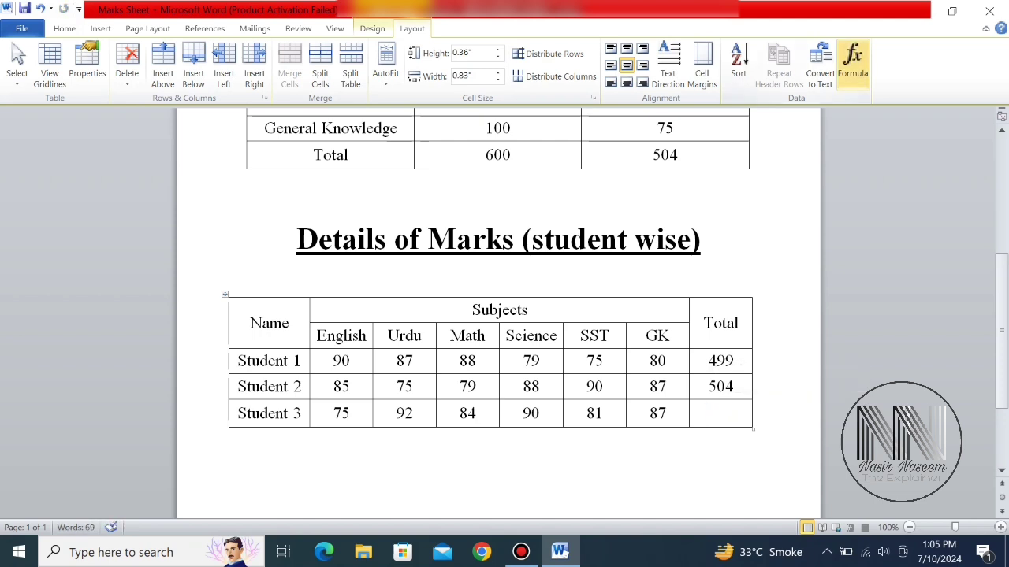
left_click(853, 63)
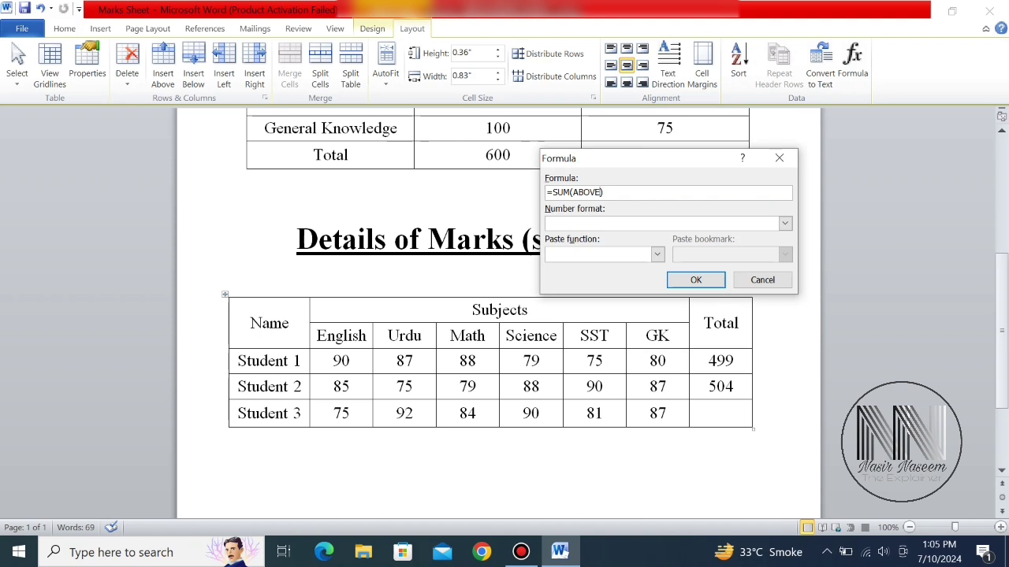
key("Left")
key("BackSpace")
key("BackSpace")
key("BackSpace")
key("BackSpace")
key("BackSpace")
type("LEFT")
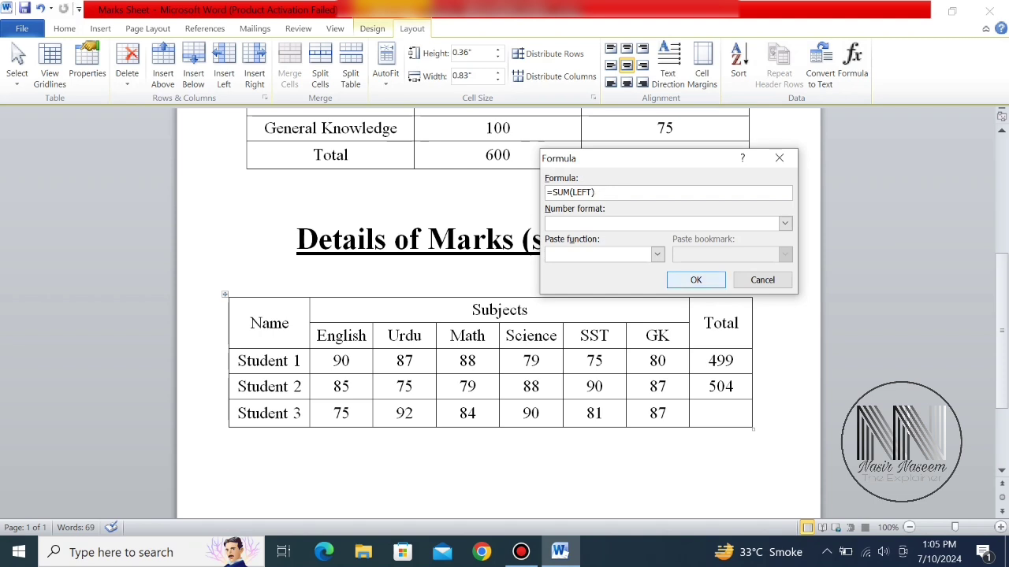
key("Return")
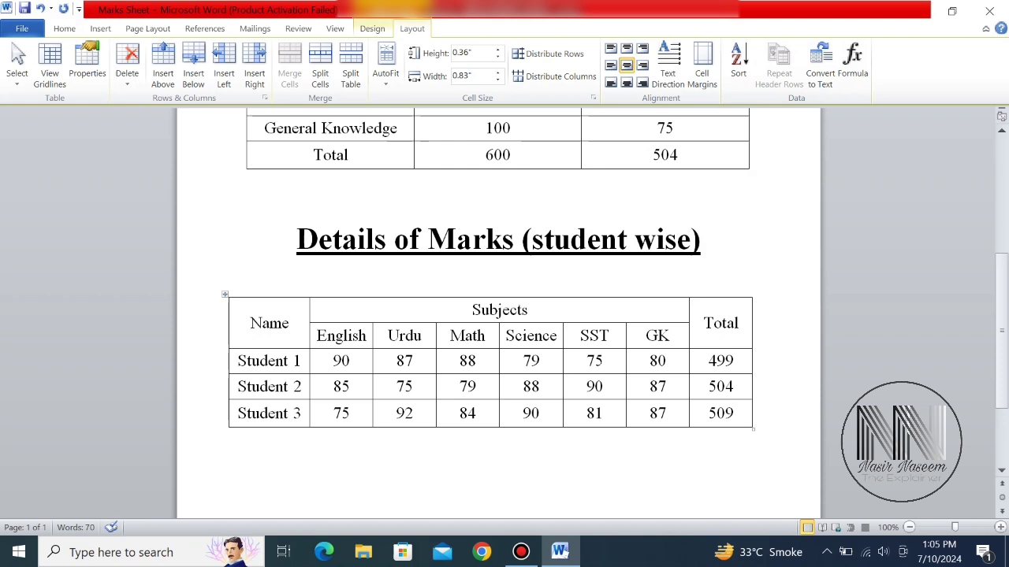
- Select the calculated result in Student 1's Total cell of the student-wise table
double_click(720, 361)
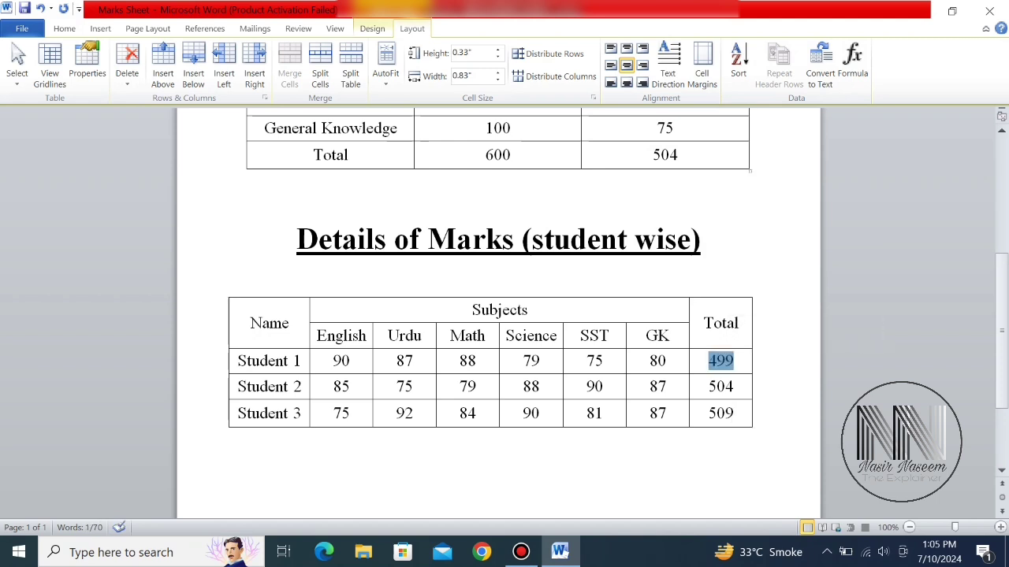